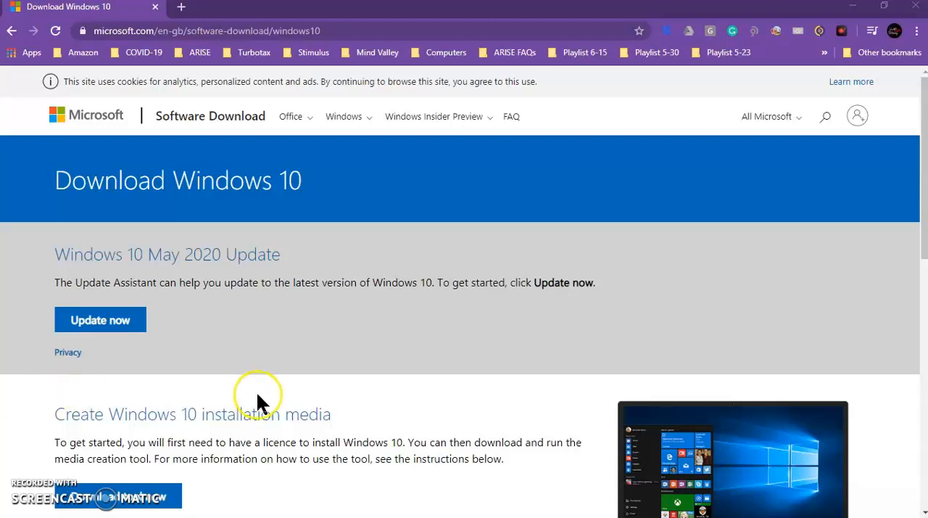
Download the Windows 10 media creation tool from Microsoft's Download Windows 10 page.
scroll(259, 401, down, 1)
scroll(258, 396, down, 1)
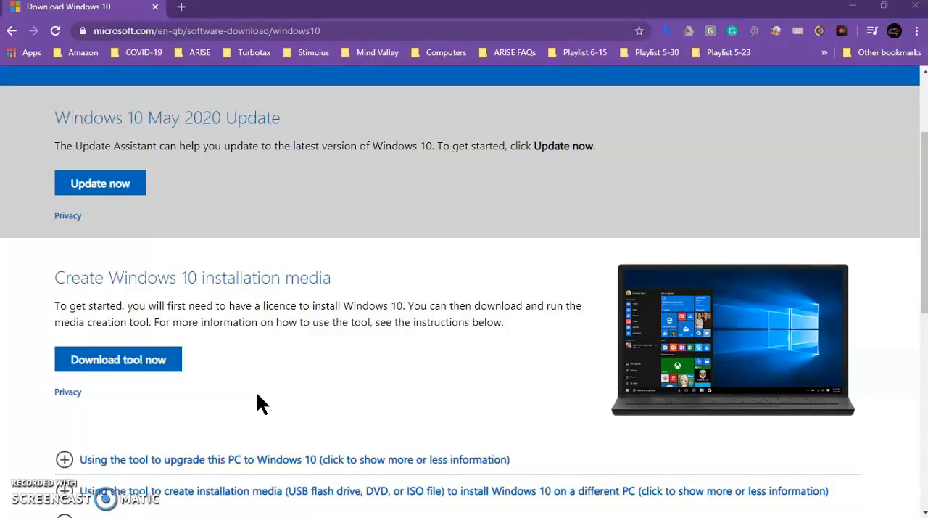
scroll(258, 395, up, 2)
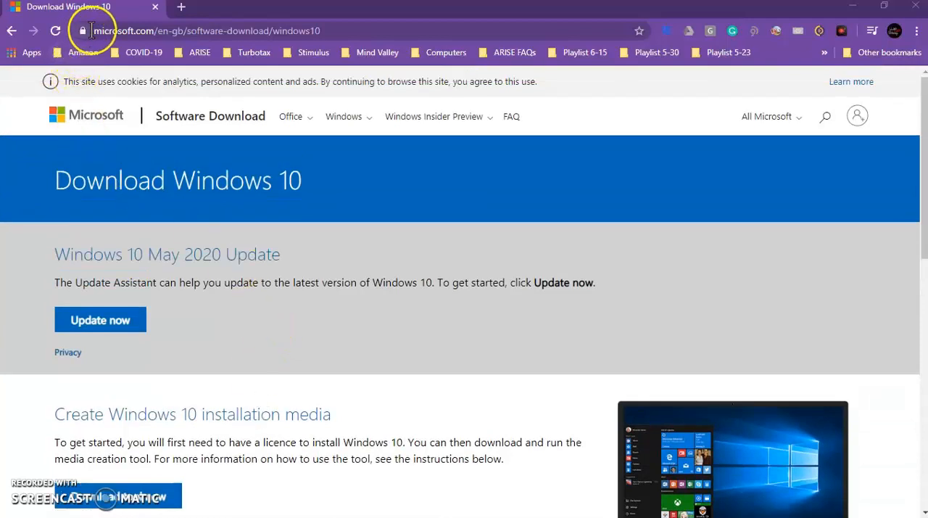
drag(94, 30, 321, 30)
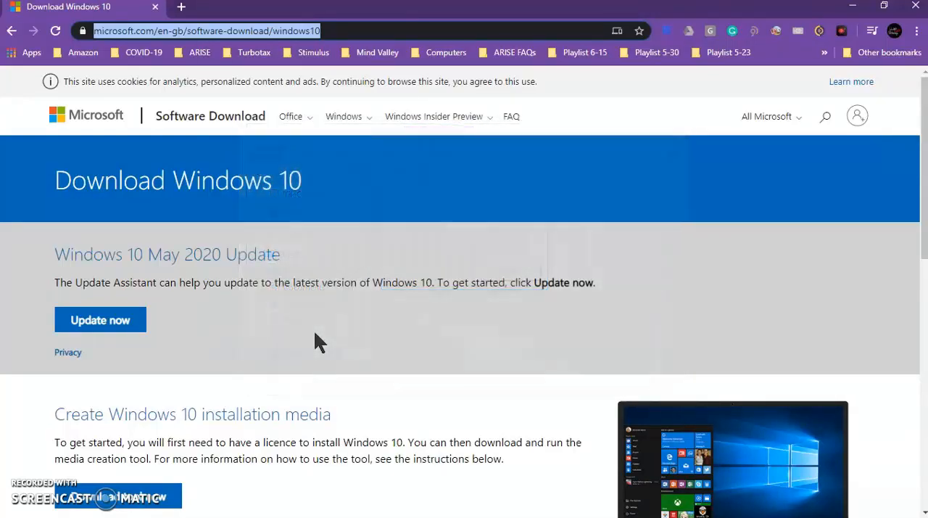
click(178, 43)
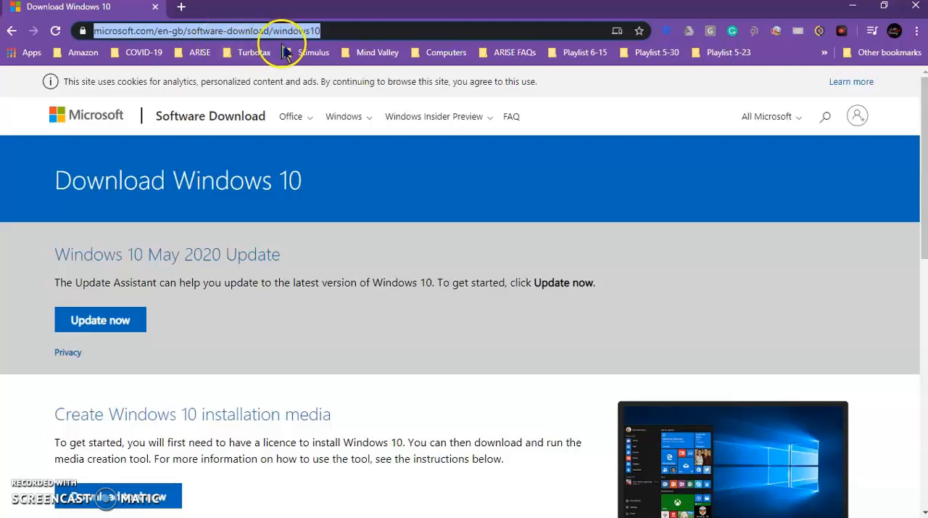
scroll(244, 355, down, 1)
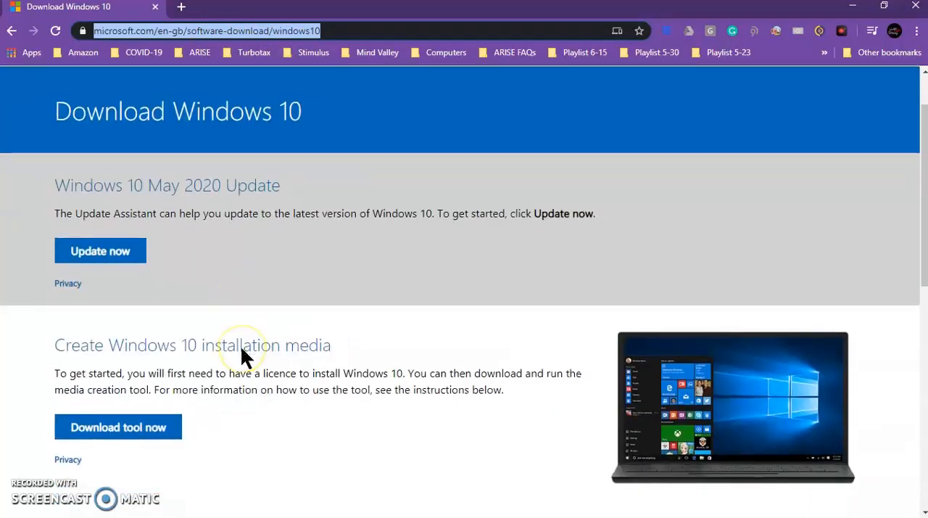
scroll(241, 347, down, 2)
scroll(242, 347, down, 1)
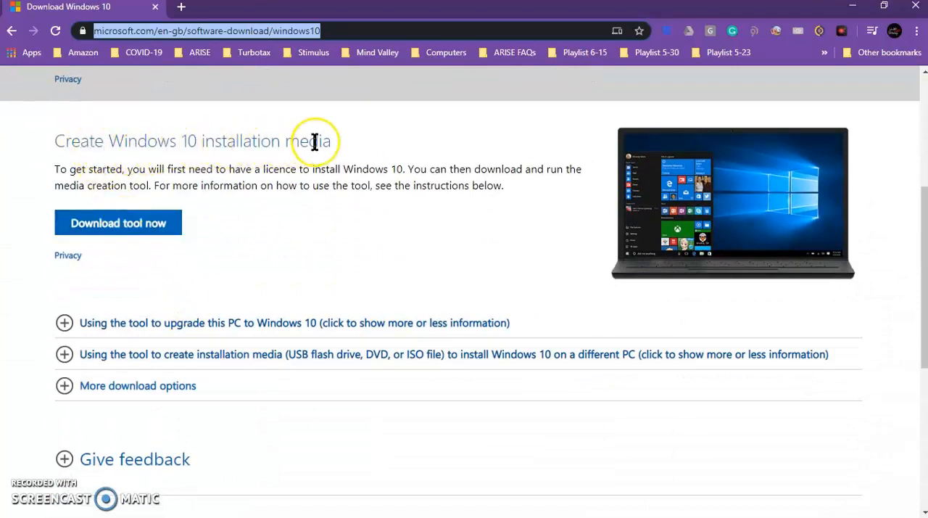
click(115, 231)
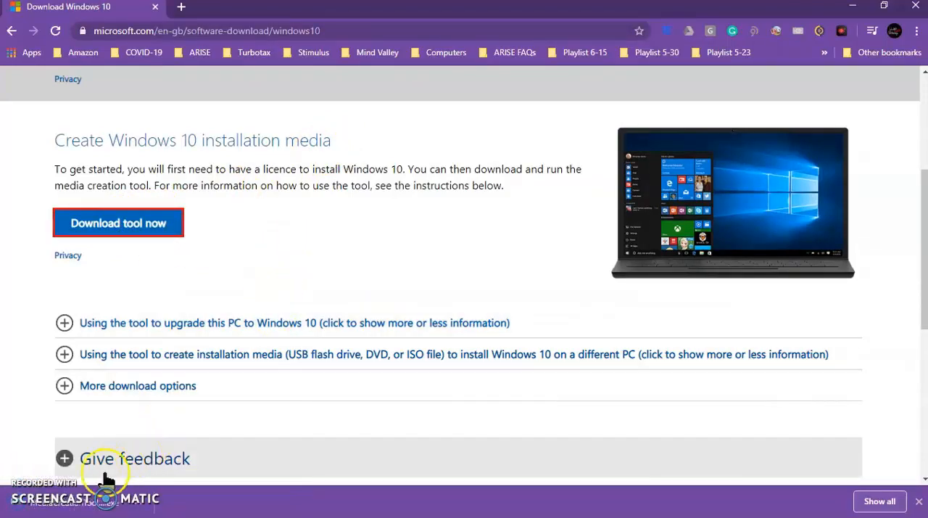
Run the downloaded MediaCreationTool2004.exe, read through the Microsoft software license terms and accept them.
click(88, 507)
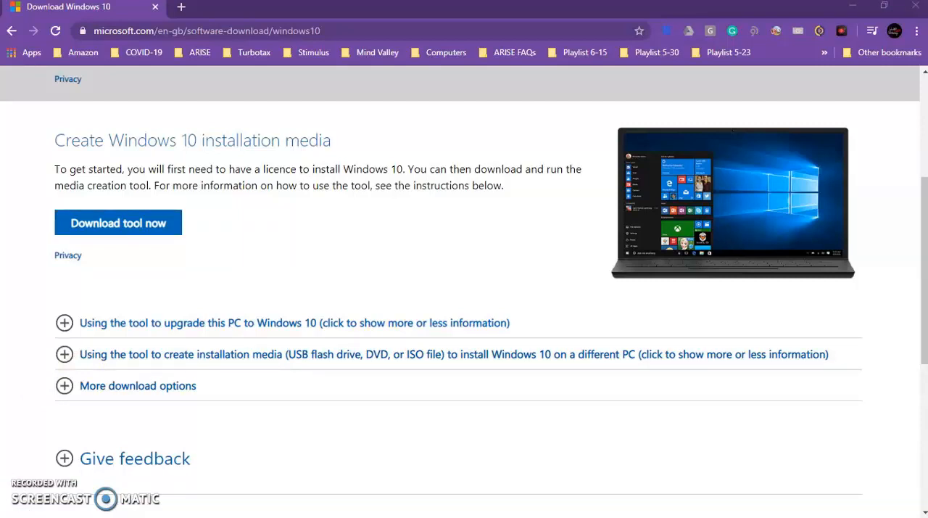
drag(224, 161, 450, 106)
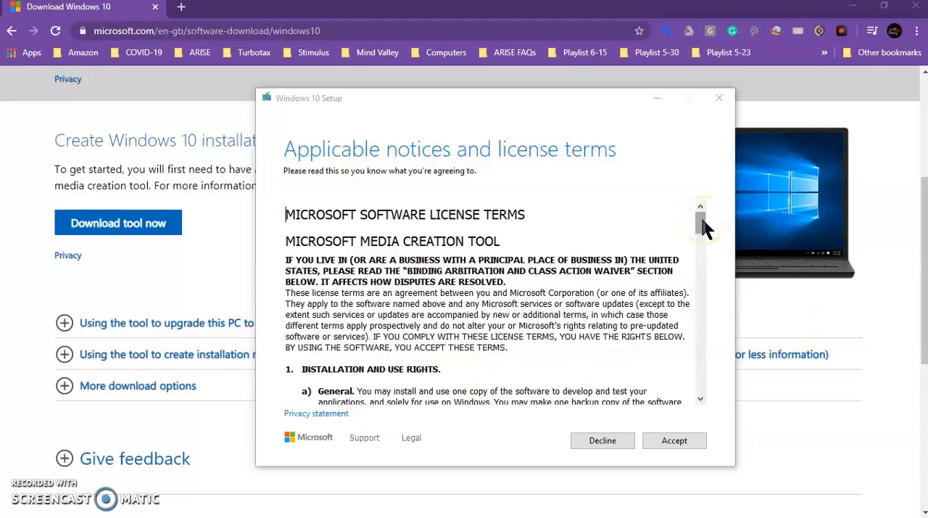
drag(702, 220, 701, 388)
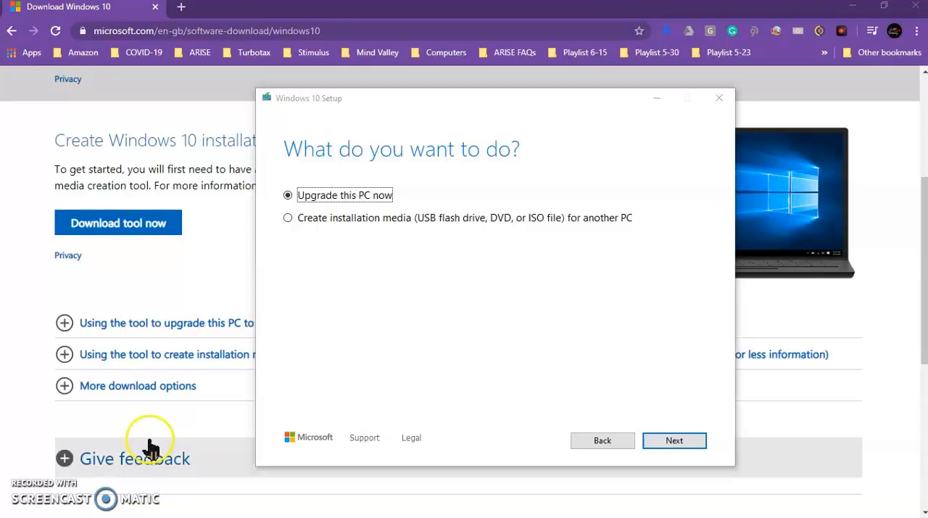
Choose to create installation media for another PC, using the recommended language, edition and architecture.
click(287, 217)
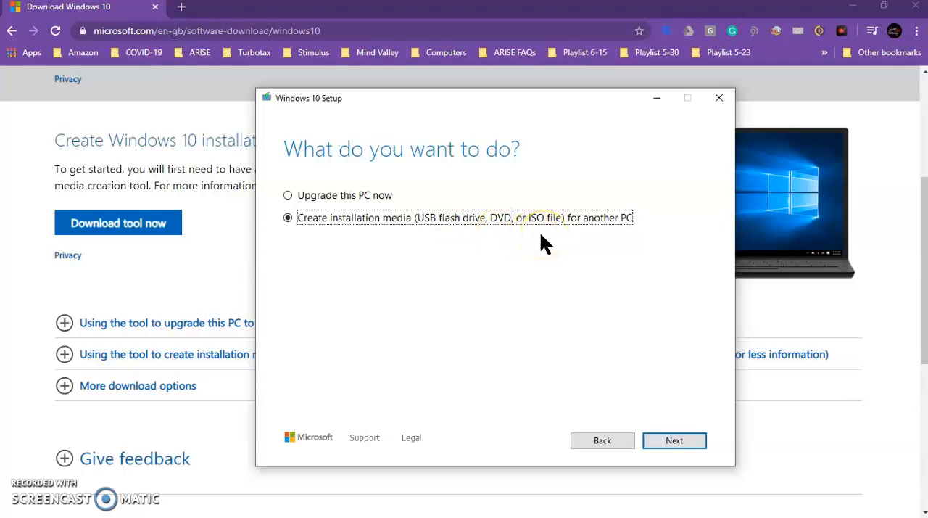
click(310, 237)
click(670, 444)
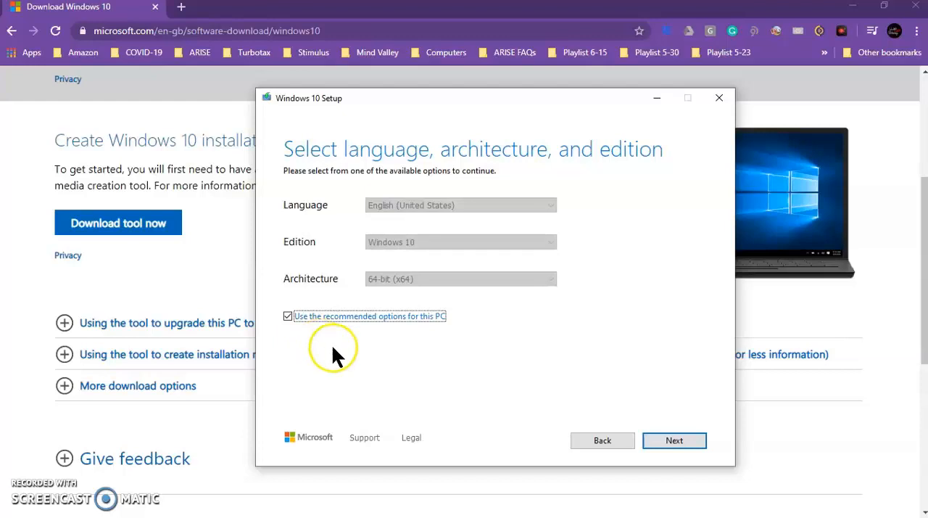
click(674, 440)
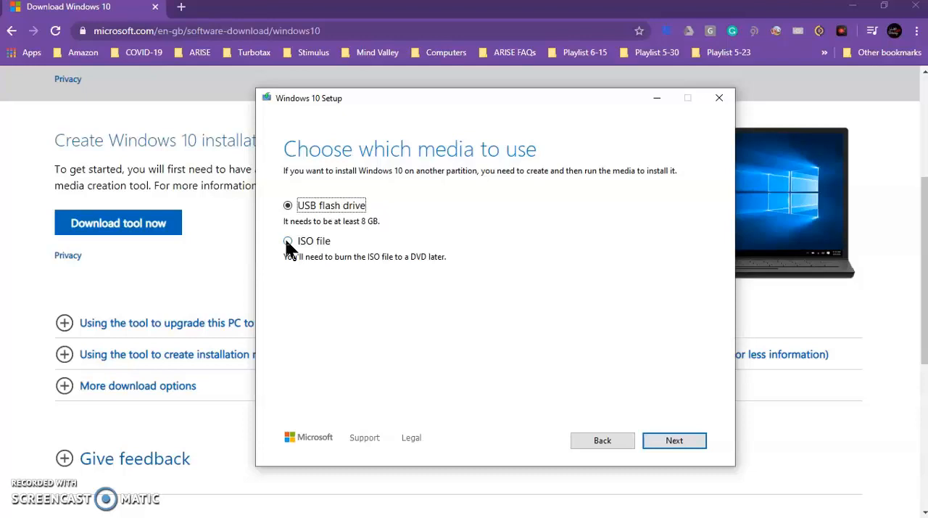
Choose ISO file as the media and save it as Windows in the Downloads folder.
click(288, 245)
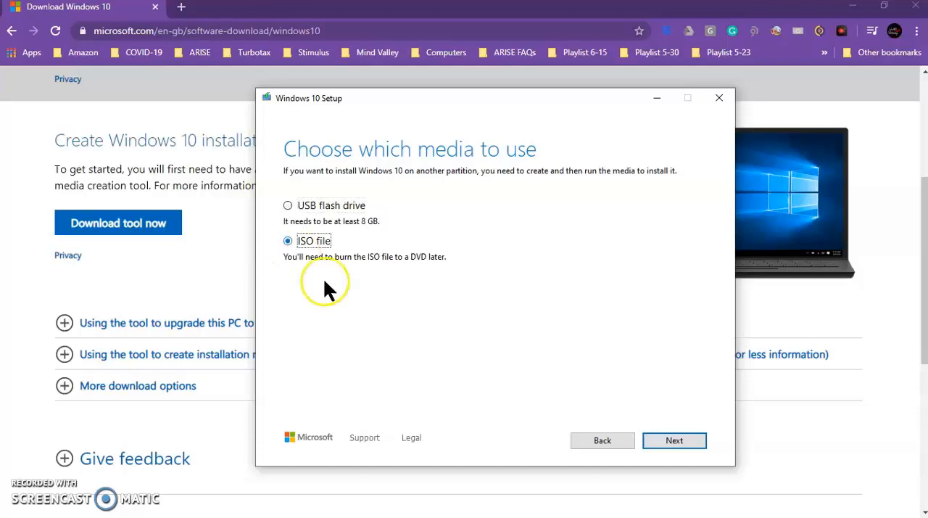
click(674, 440)
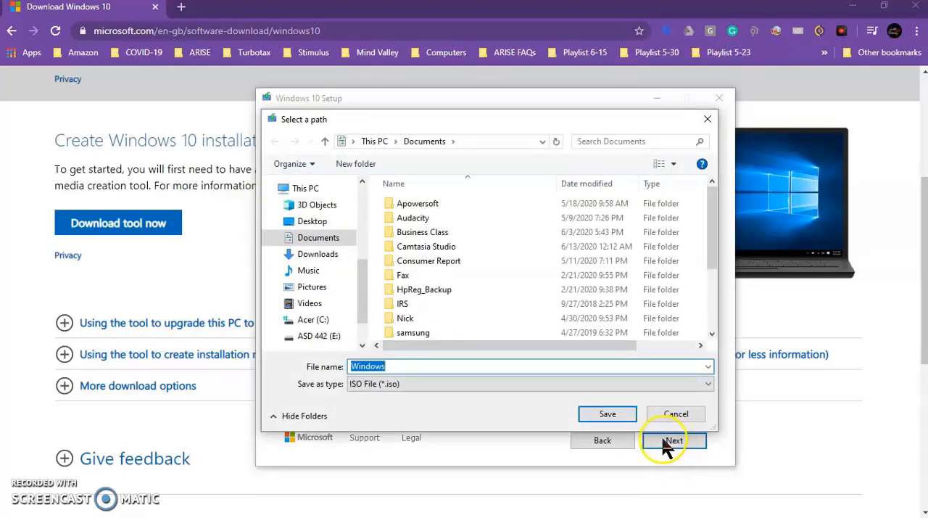
click(29, 514)
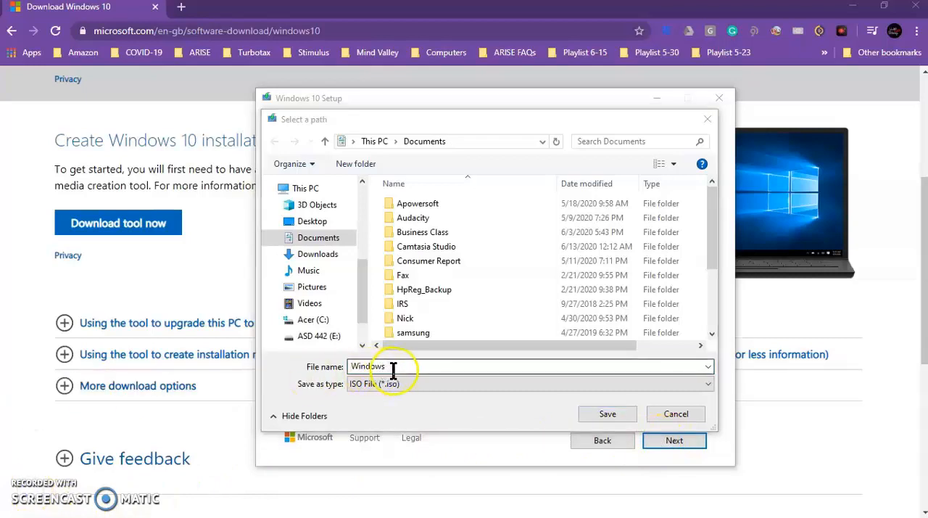
click(319, 255)
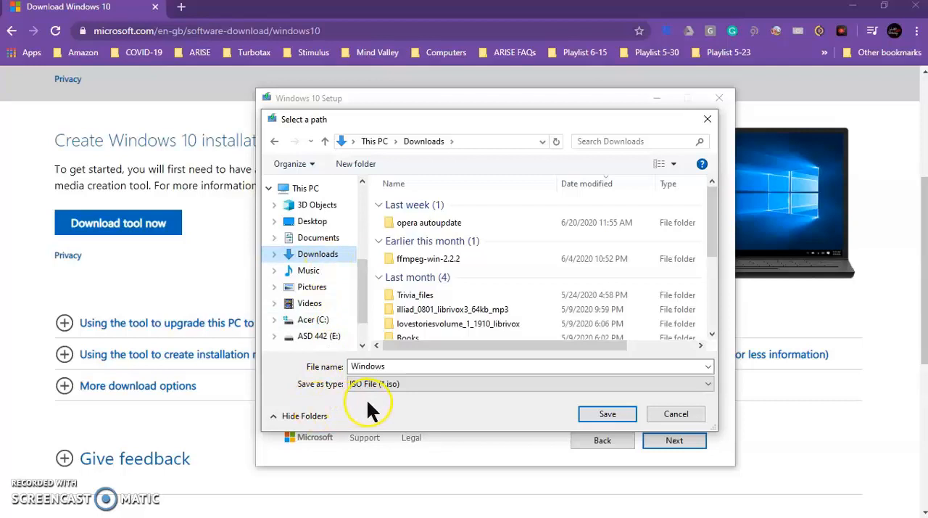
click(590, 415)
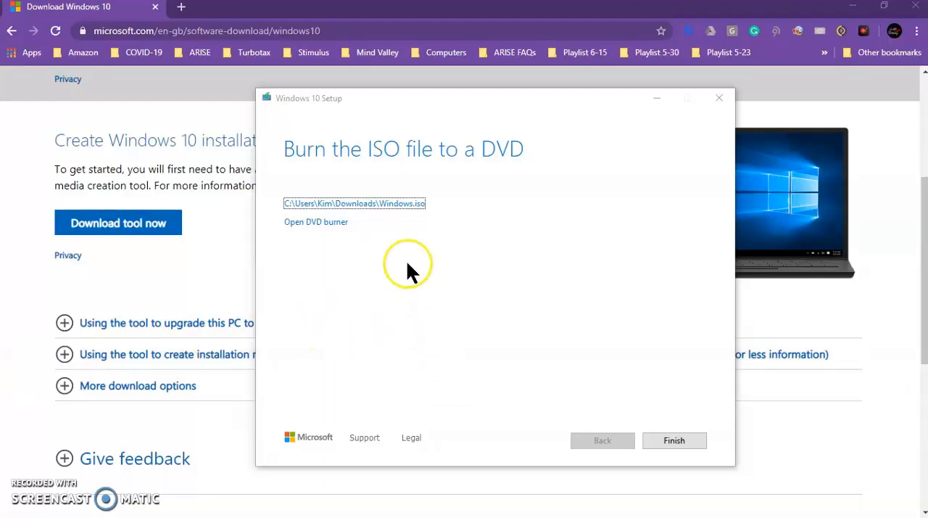
Open the DVD burner for the saved Windows.iso, keeping DVD R Drive (D:) as the disc burner.
click(315, 209)
click(315, 225)
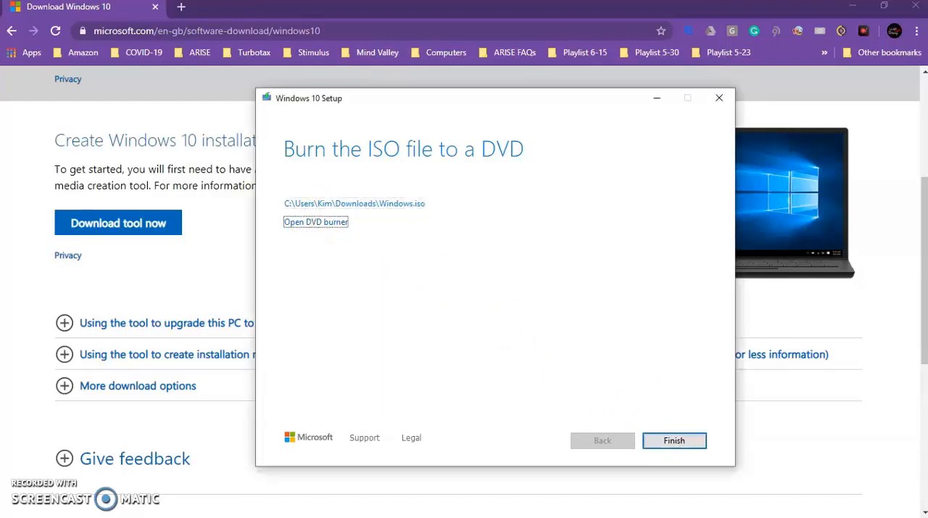
drag(414, 239, 580, 153)
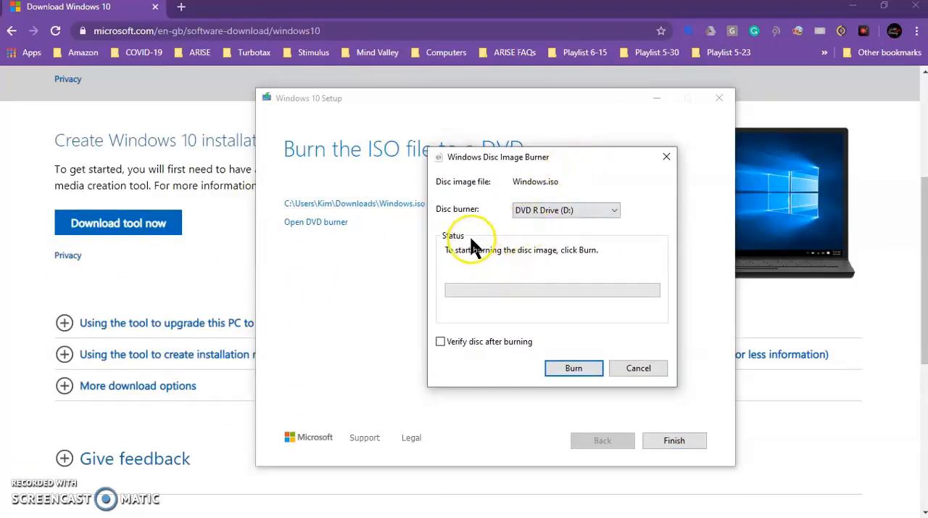
click(614, 211)
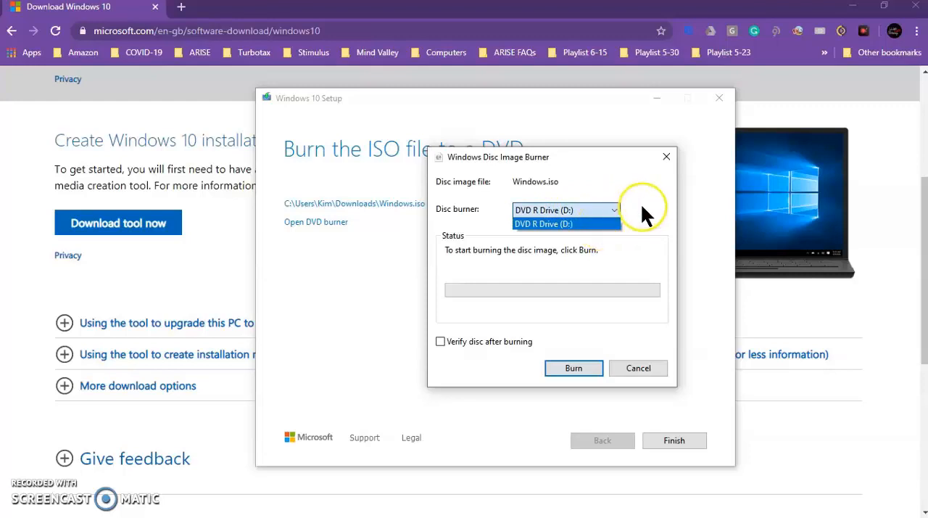
click(641, 203)
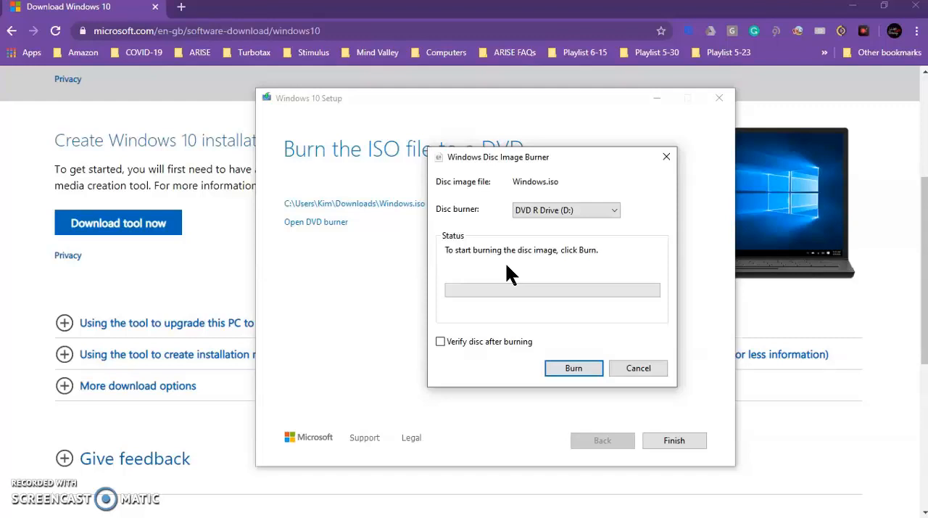
Enable disc verification after burning and burn the Windows.iso image to the DVD.
click(25, 485)
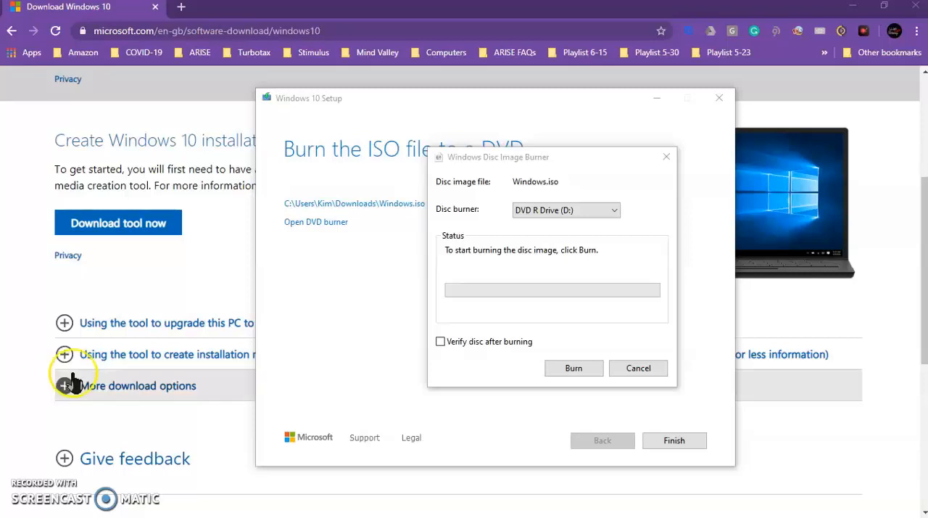
click(440, 341)
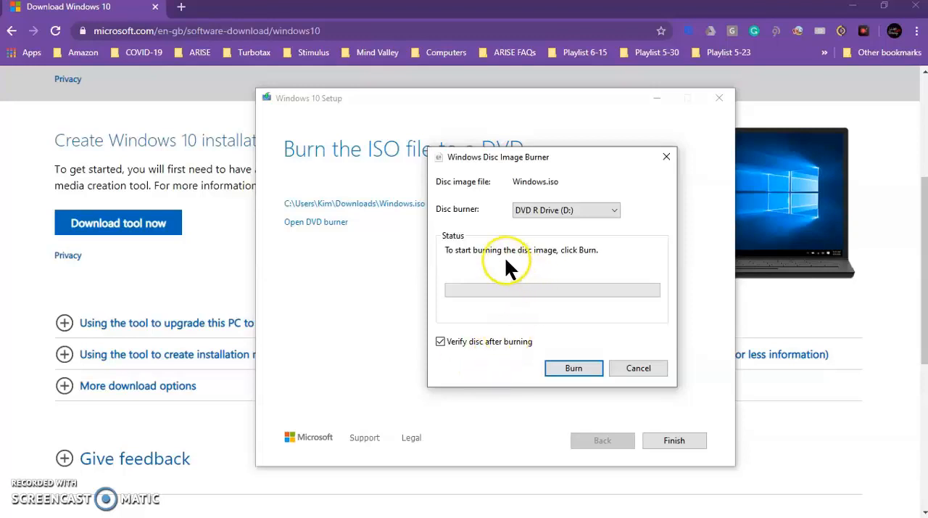
click(573, 370)
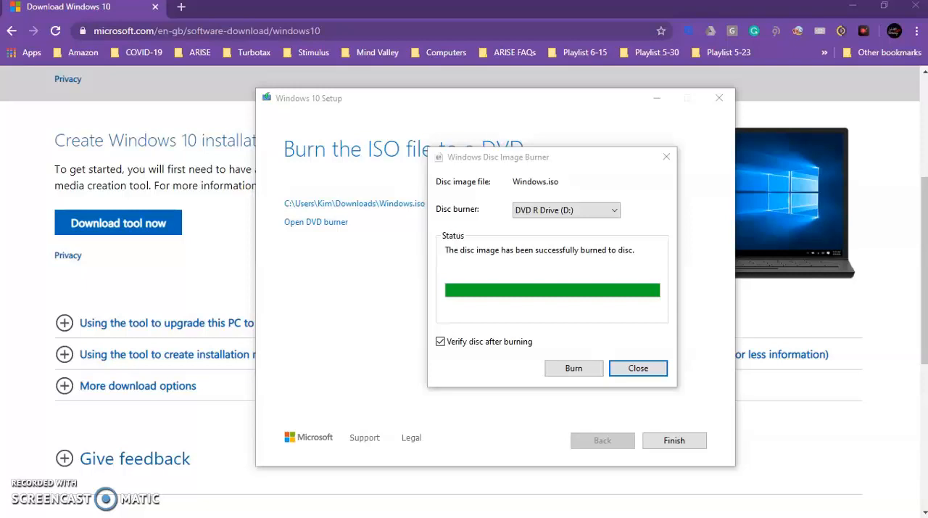
Close the disc image burner and finish Windows 10 Setup.
click(636, 370)
click(637, 368)
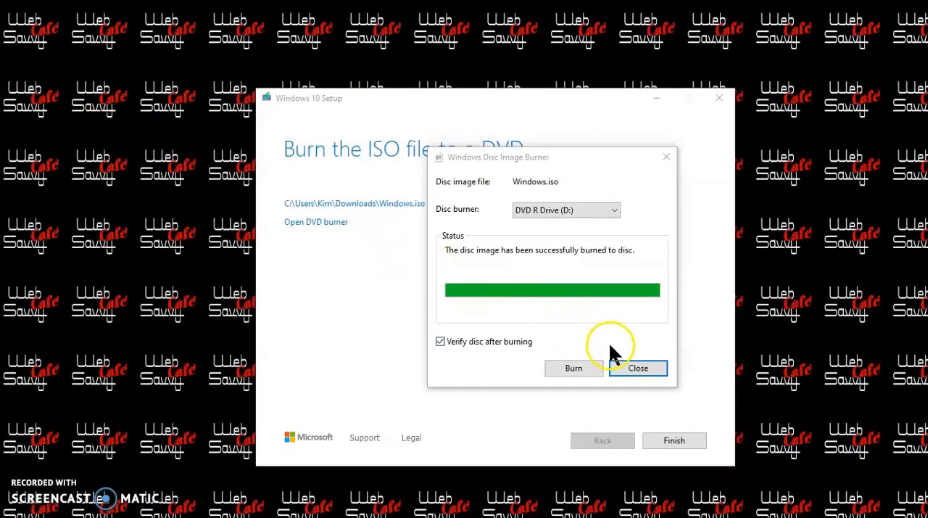
click(623, 367)
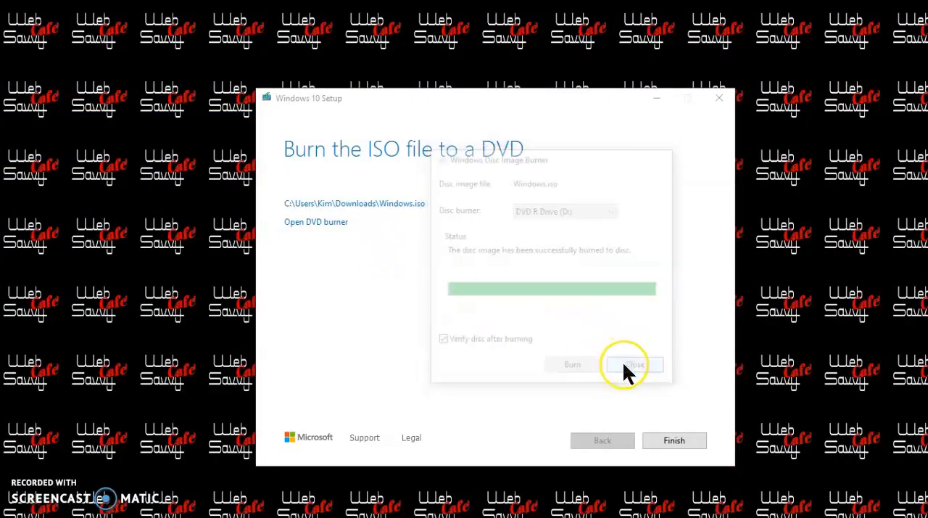
click(659, 442)
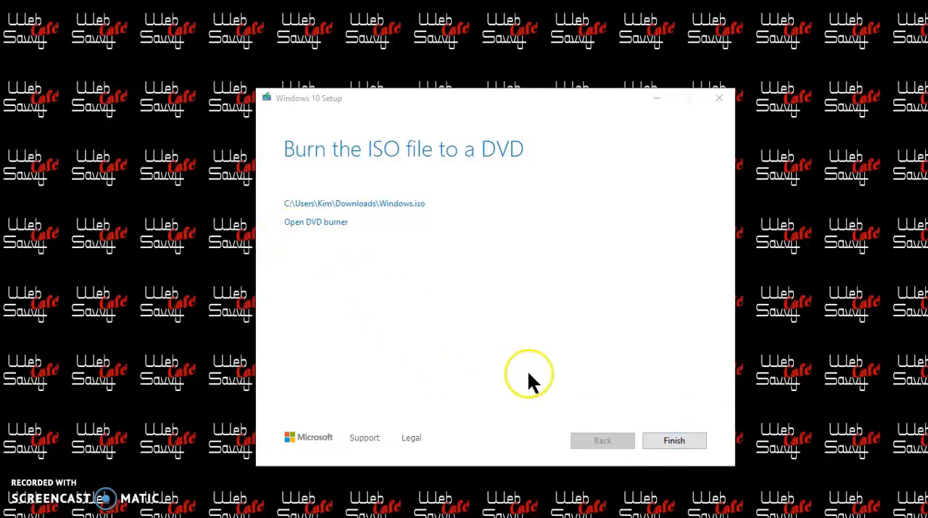
click(674, 442)
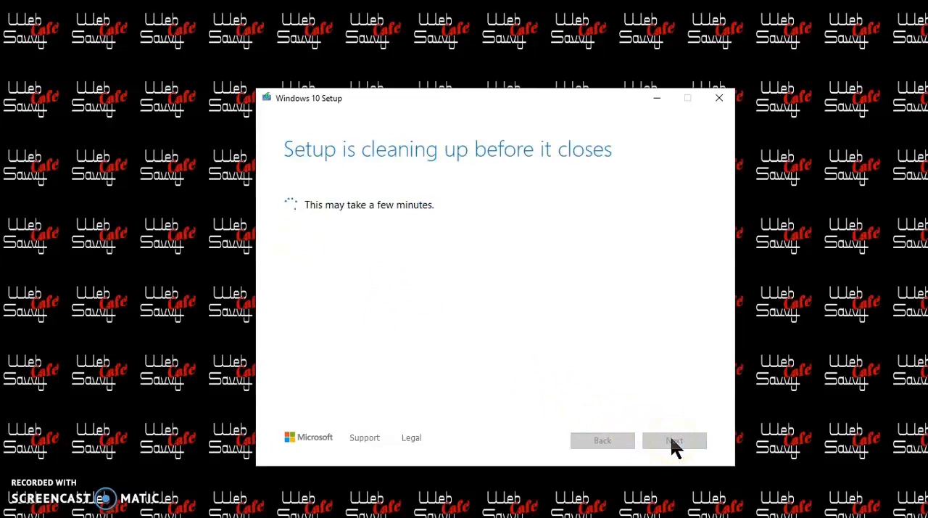